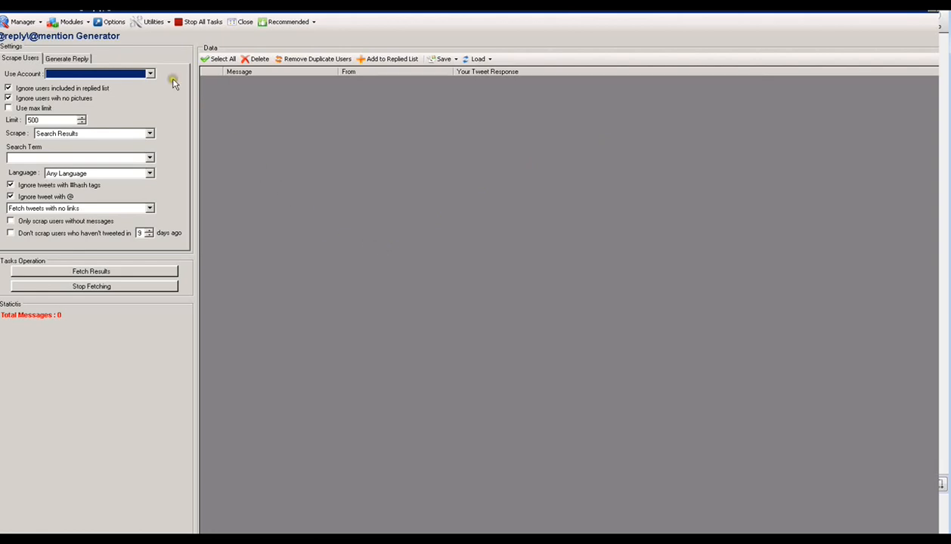
click(87, 23)
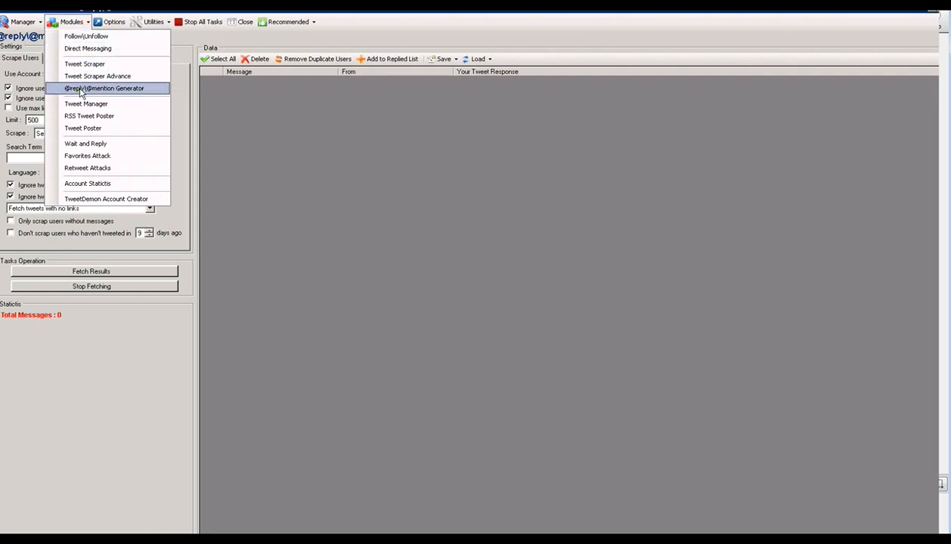
click(185, 117)
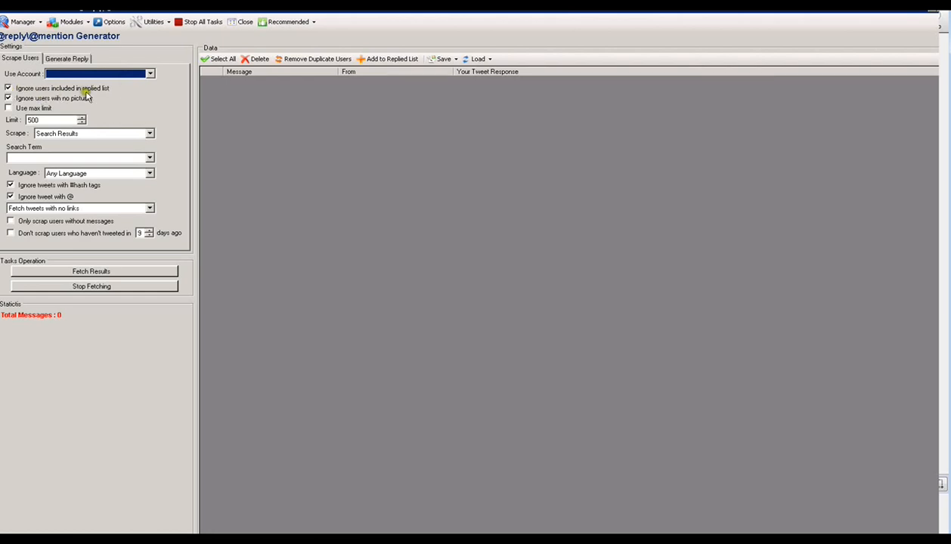
click(10, 109)
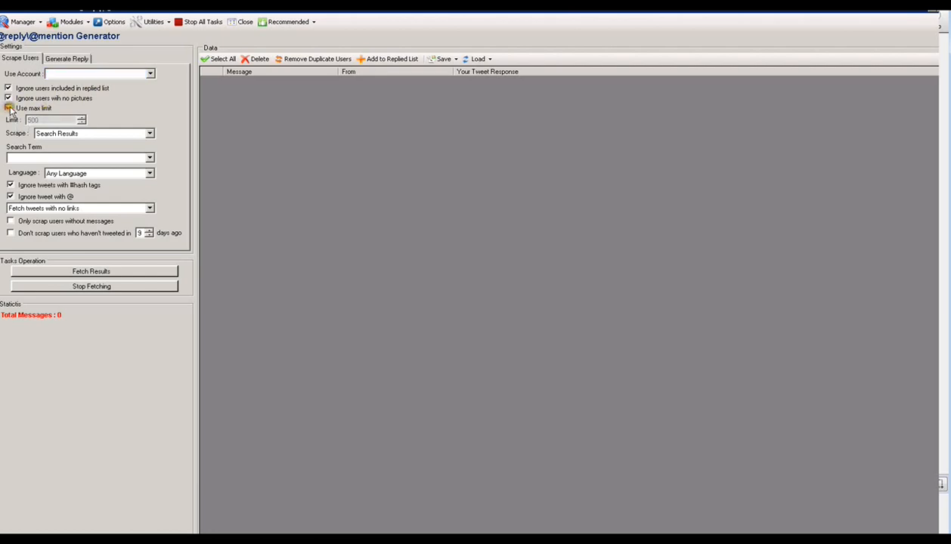
click(9, 109)
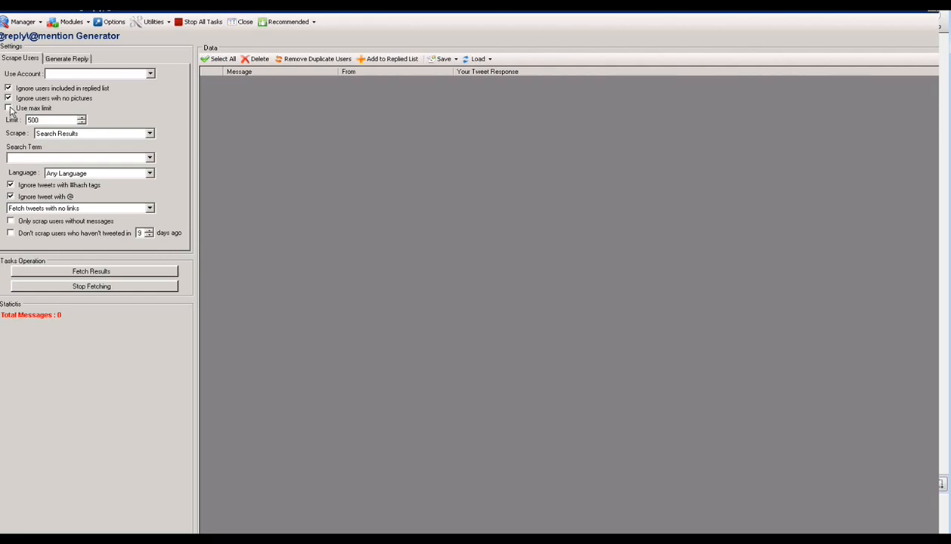
Set the scrape limit to 100.
click(81, 121)
click(30, 119)
click(31, 119)
click(30, 119)
click(42, 121)
click(32, 119)
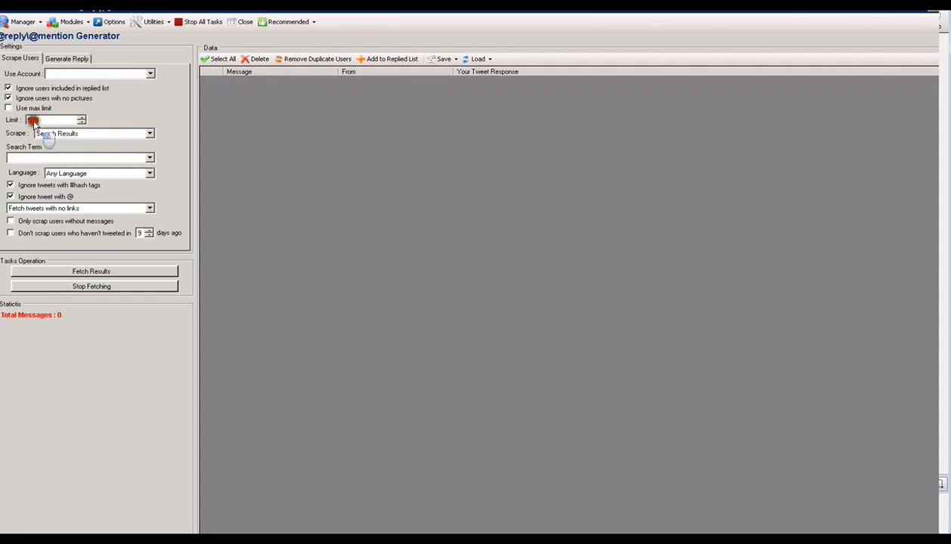
click(31, 119)
key(Down)
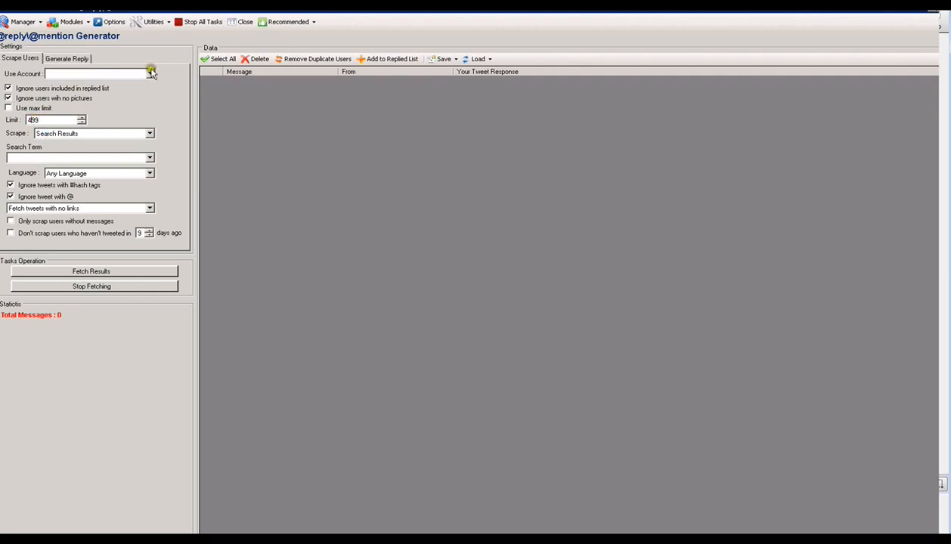
click(36, 120)
text(4)
key(BackSpace)
text(100)
click(55, 142)
Enter "gravy" as the search term and restrict the tweet language to English.
click(30, 157)
text(gravy)
click(150, 174)
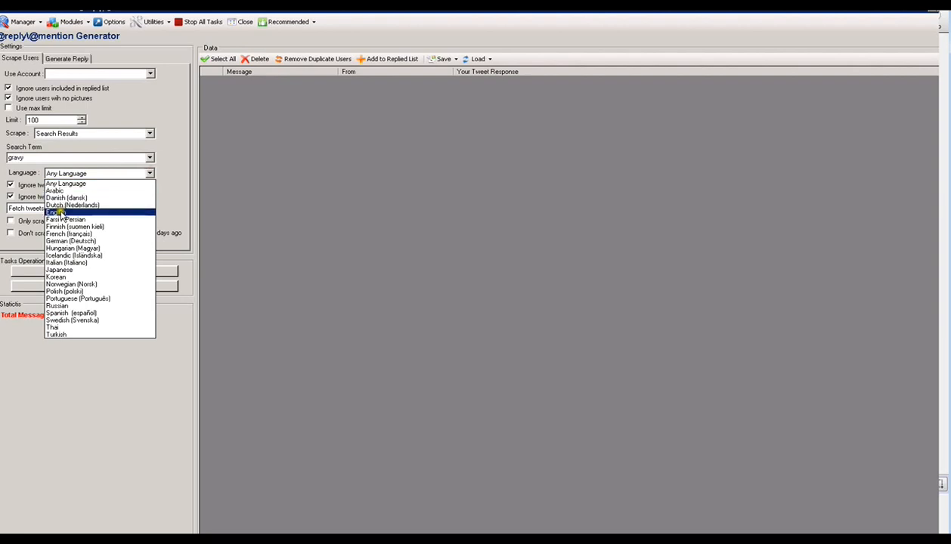
click(60, 212)
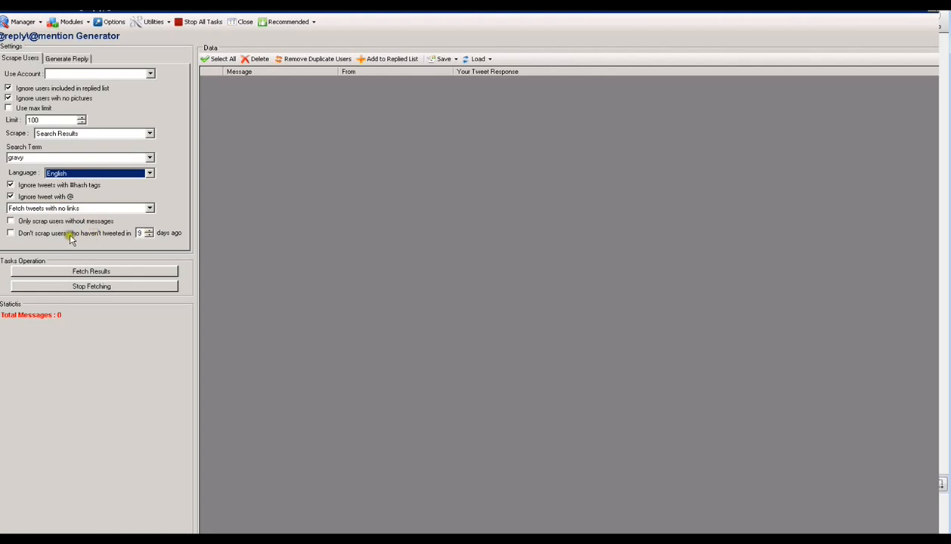
Choose an account for scraping and fetch the tweets matching the search settings.
click(10, 233)
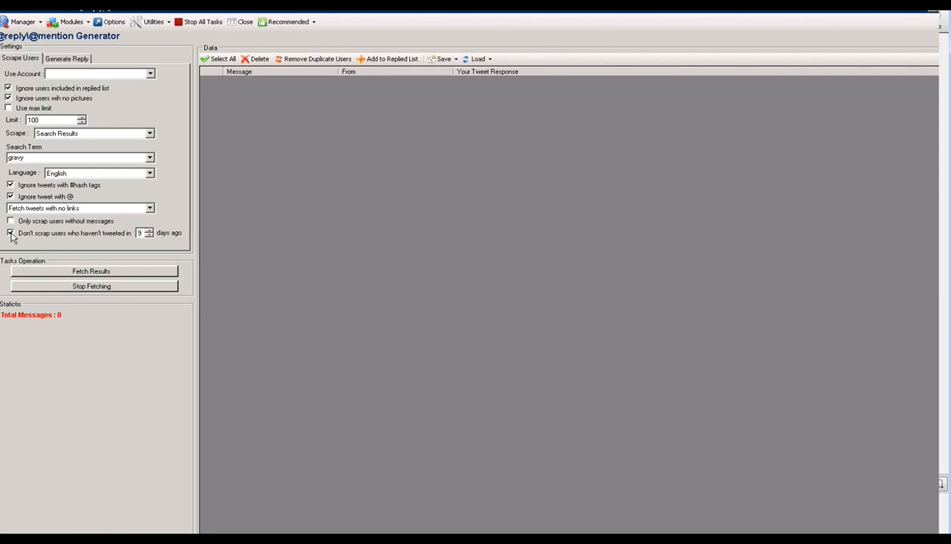
click(12, 235)
click(150, 74)
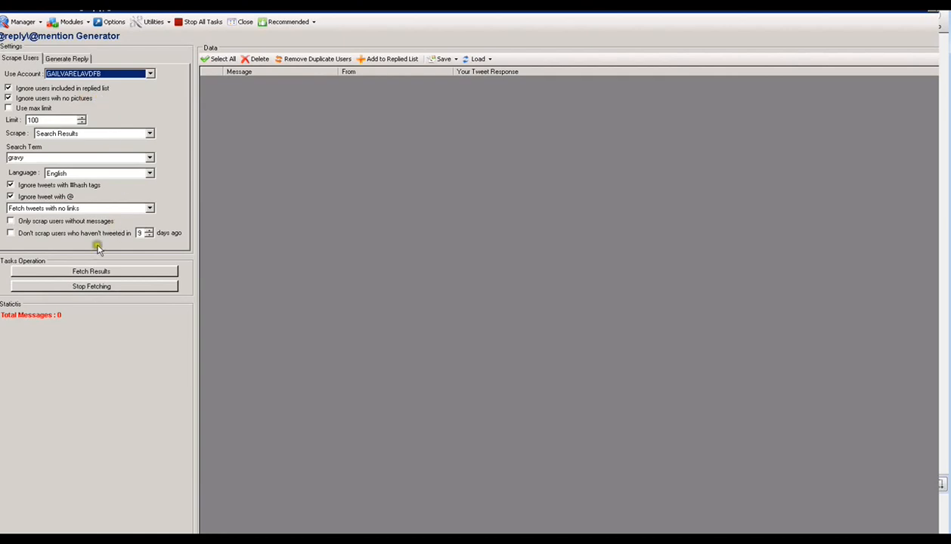
click(86, 274)
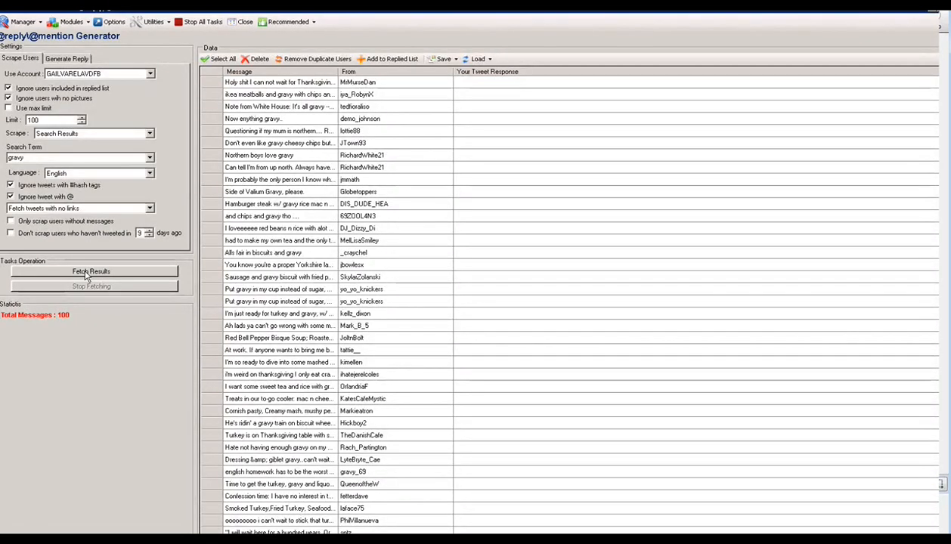
Remove duplicate users from the fetched tweets and generate responses for all remaining rows with the "Just copy their tweets" option.
click(69, 60)
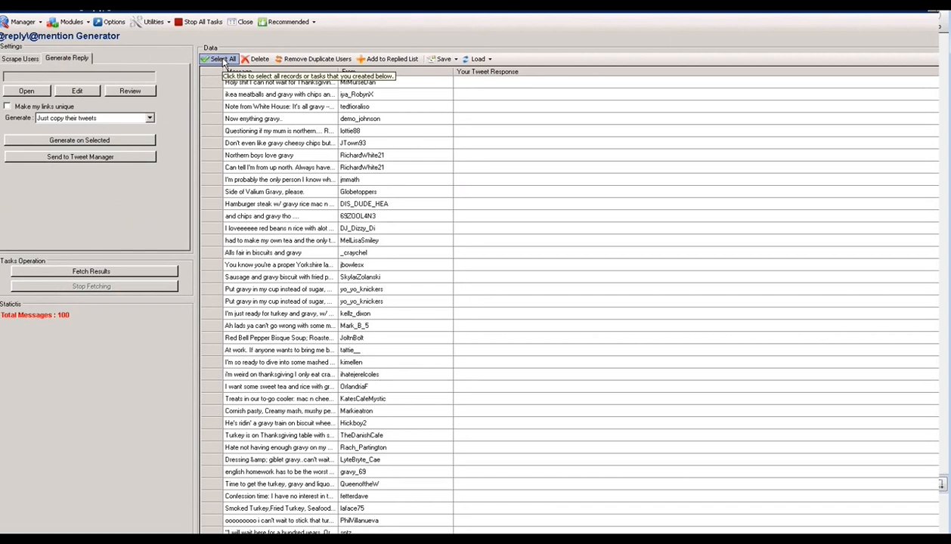
click(327, 64)
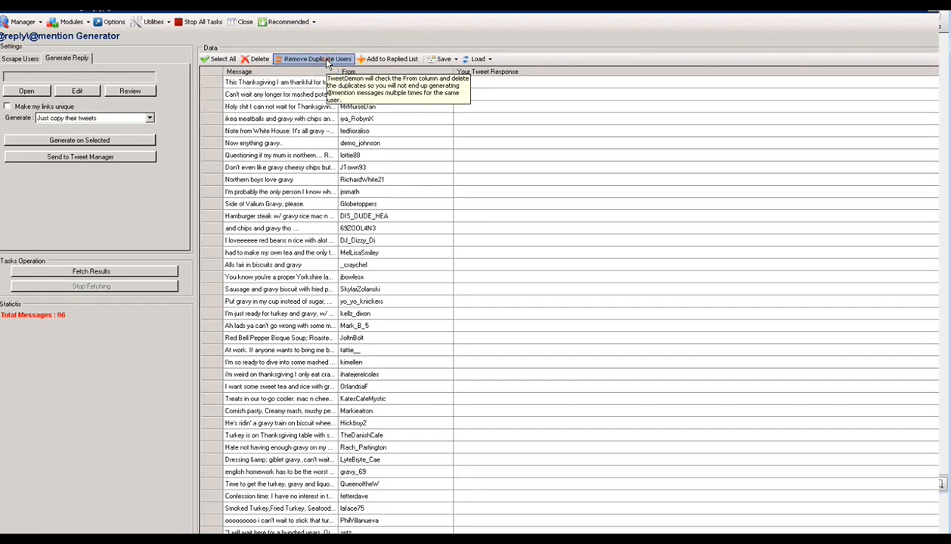
click(220, 59)
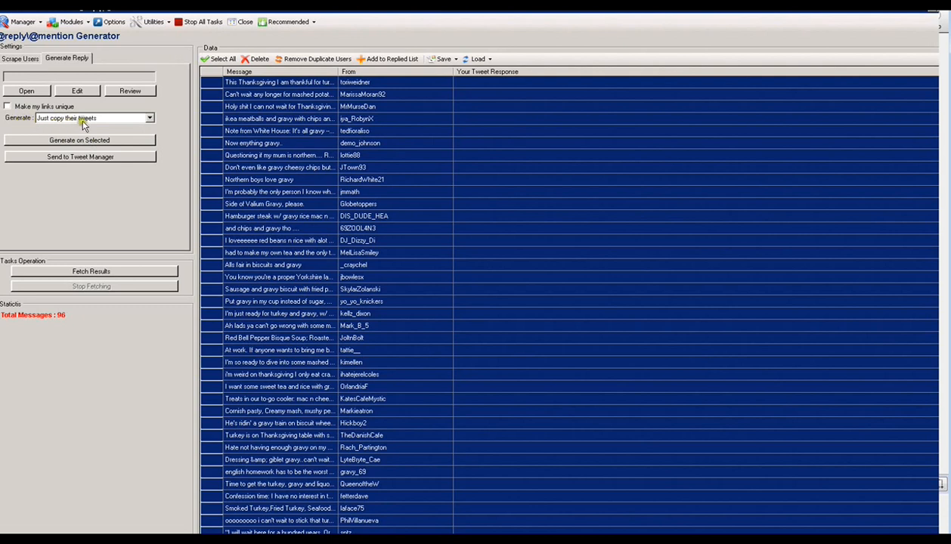
click(149, 118)
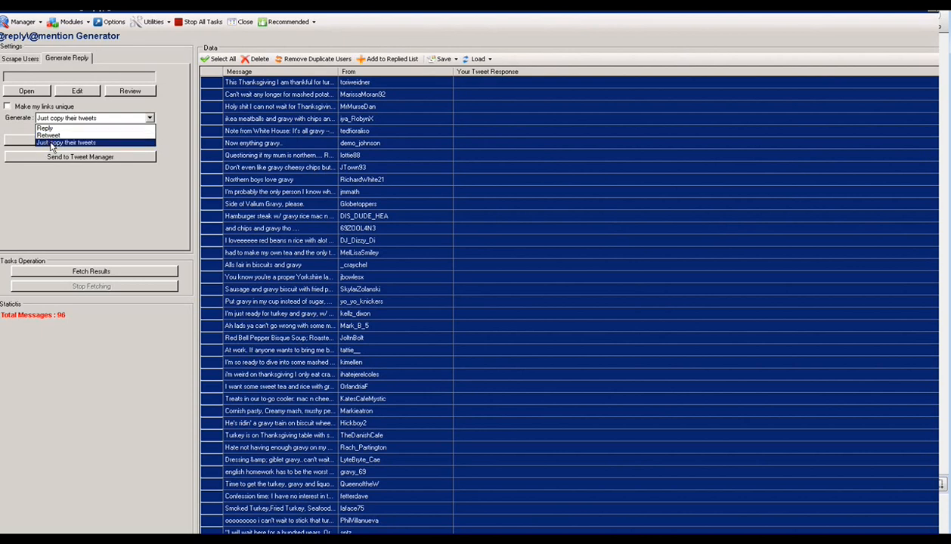
click(51, 144)
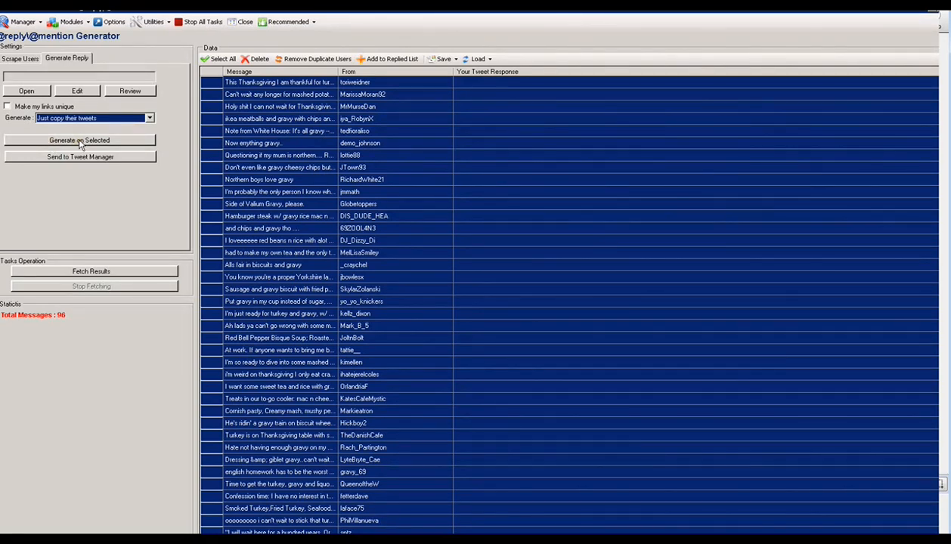
click(81, 142)
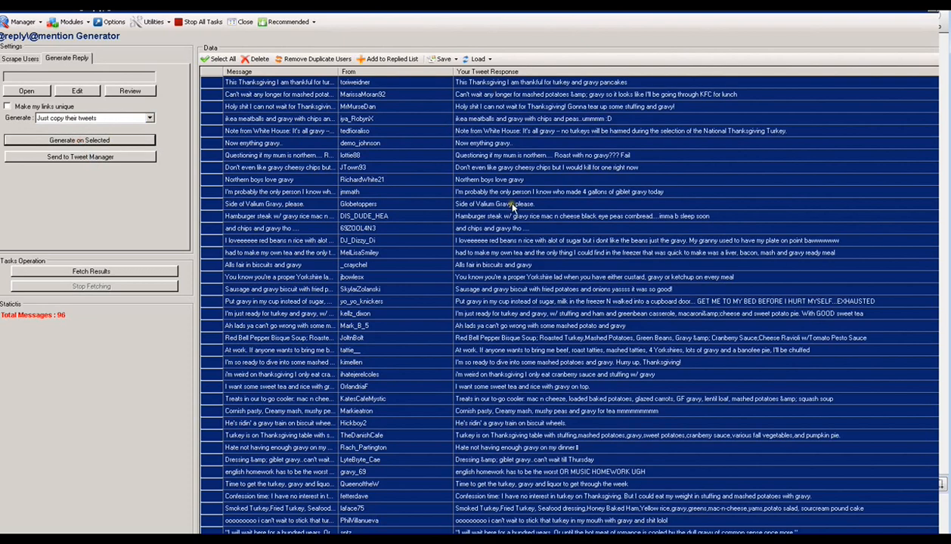
Send the generated tweets to the Tweet Manager and open that module.
click(83, 160)
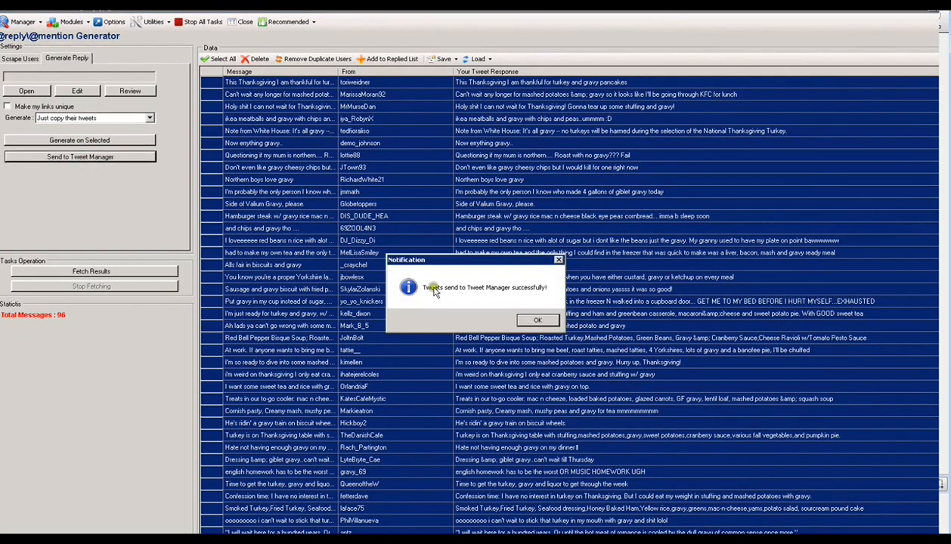
click(537, 320)
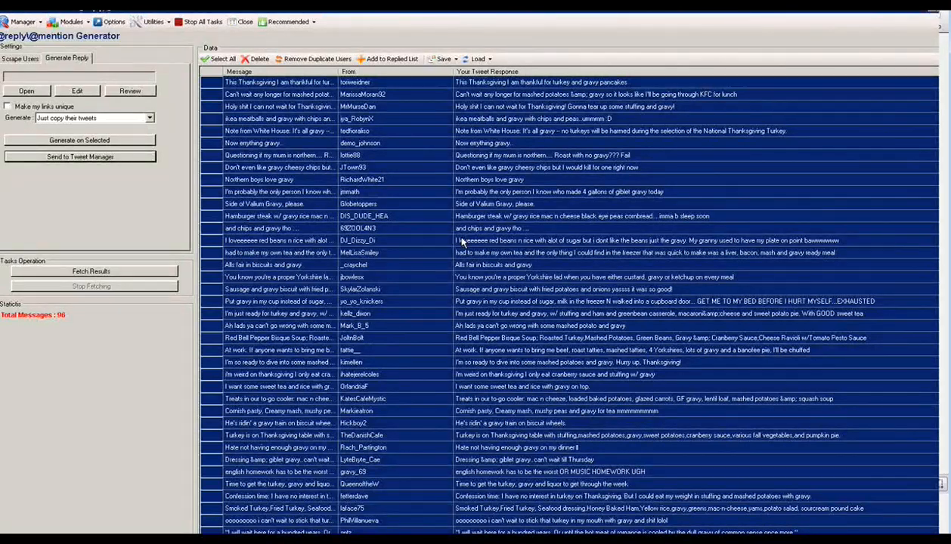
click(88, 23)
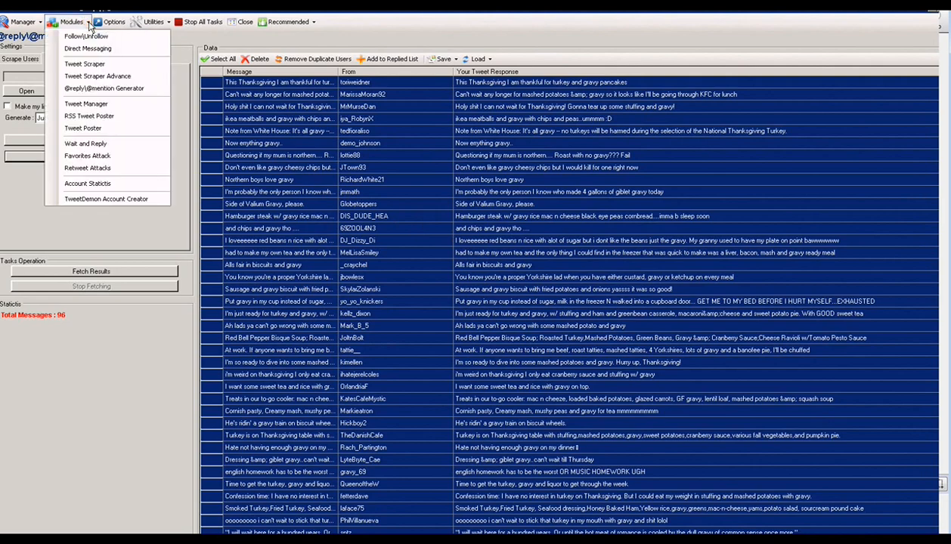
click(89, 104)
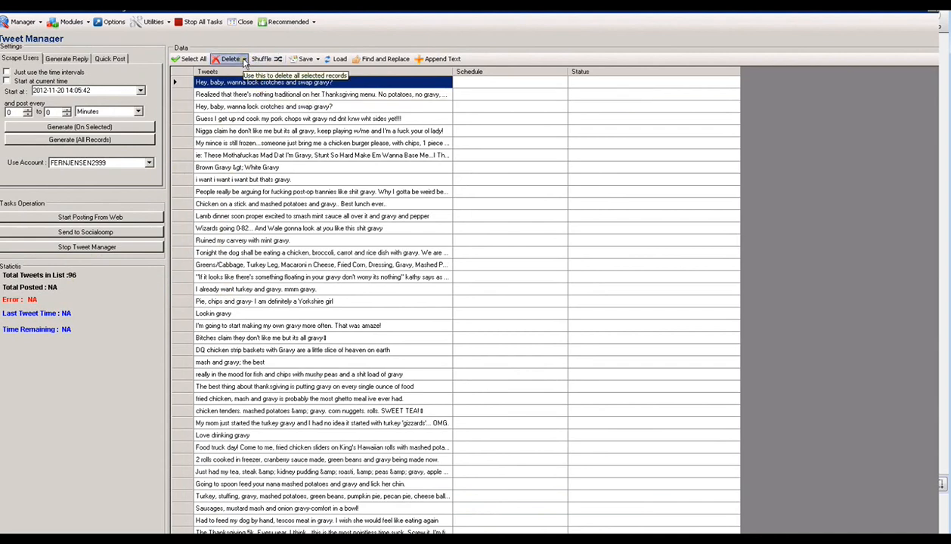
Delete the duplicate tweets from the Tweet Manager list and clear the account selection.
click(245, 59)
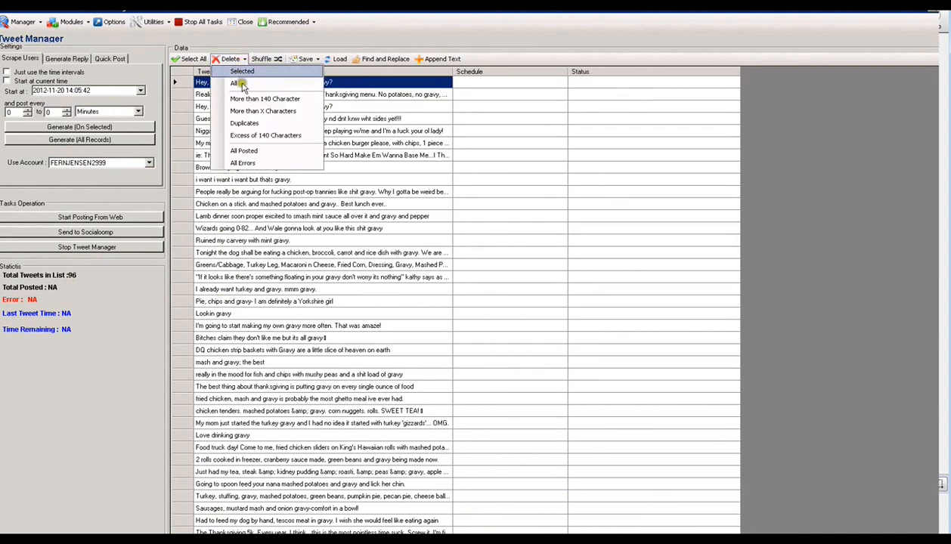
click(247, 123)
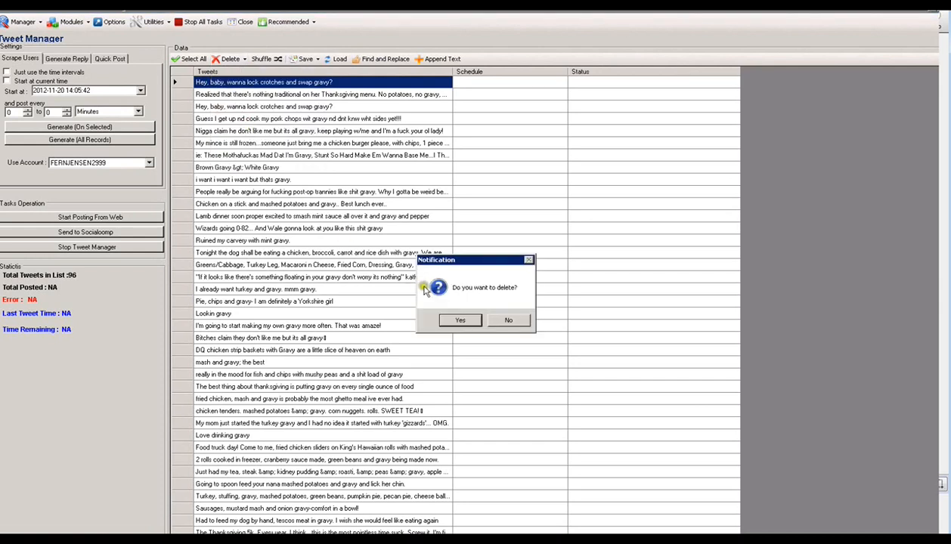
click(464, 320)
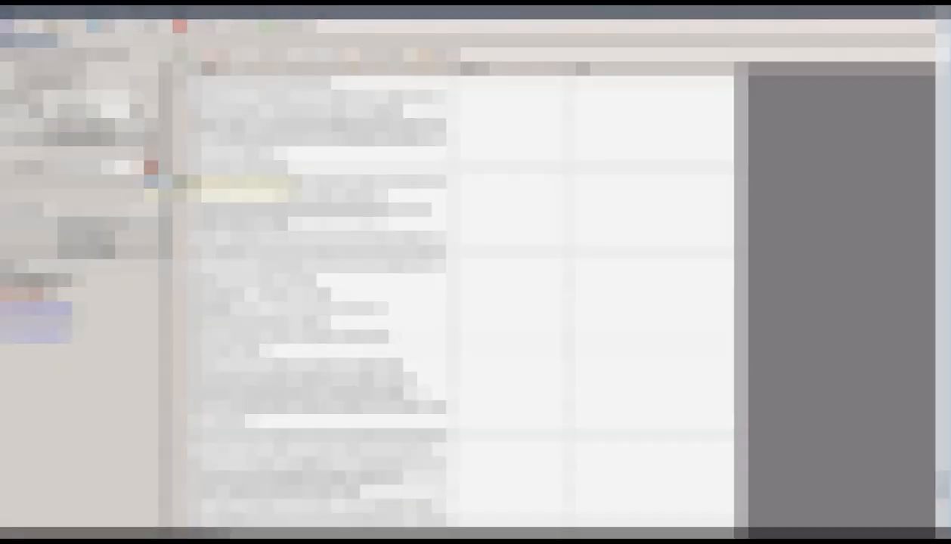
click(149, 165)
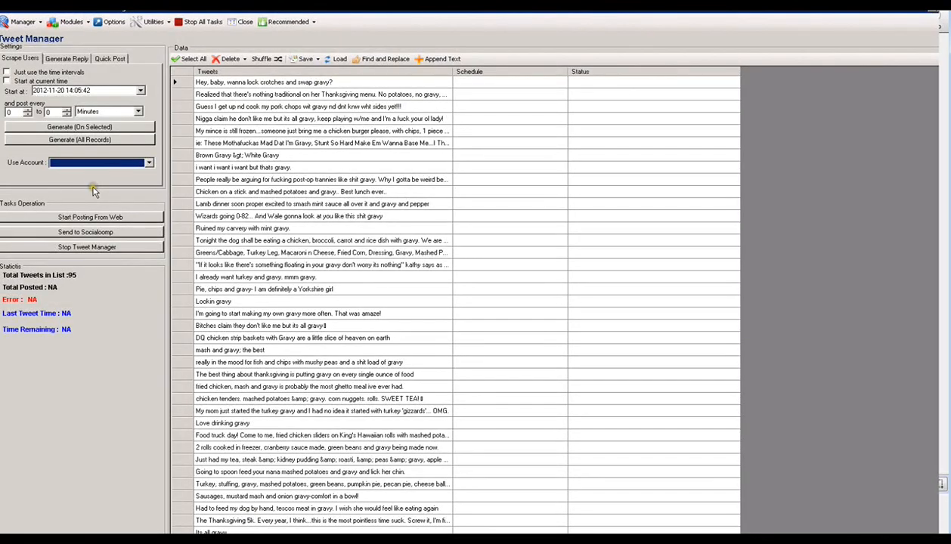
Delete all tweets with more than 140 characters from the list.
click(245, 60)
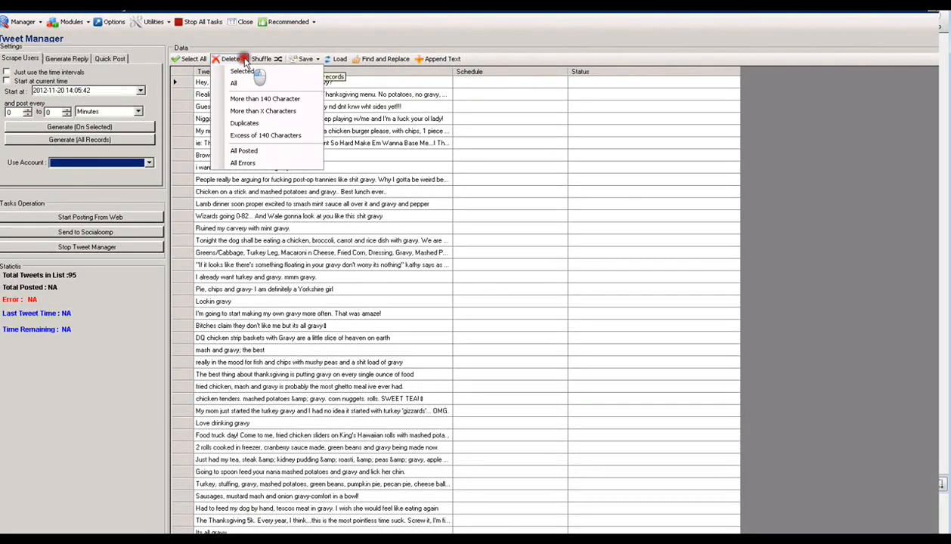
click(258, 100)
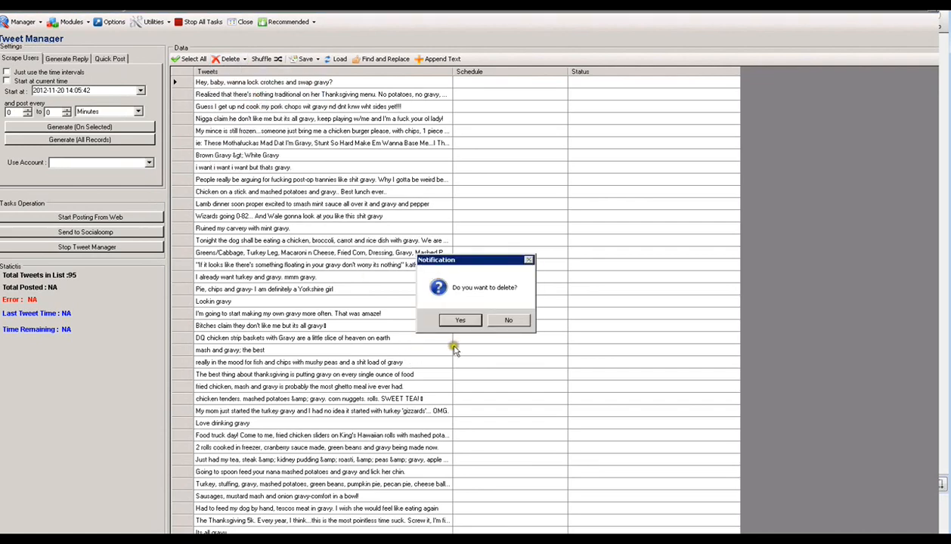
click(458, 320)
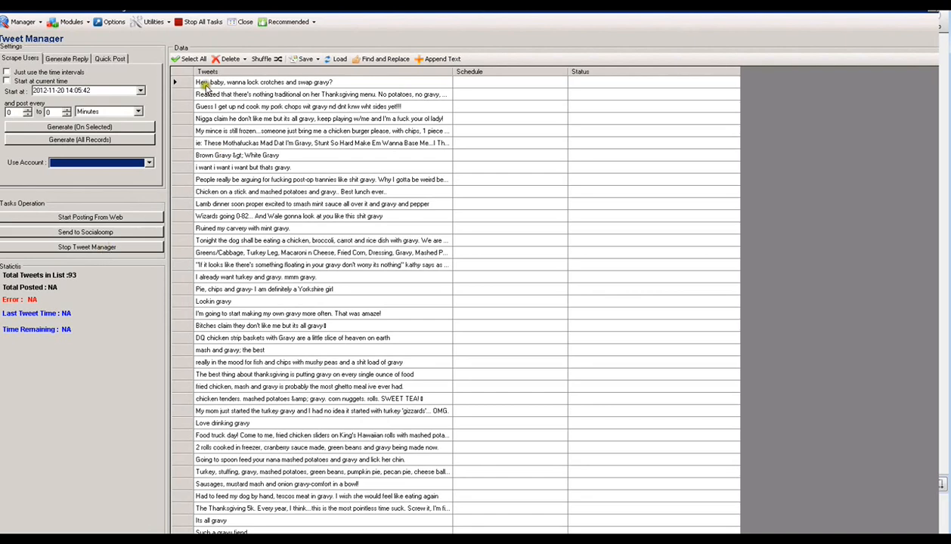
Select all tweets in the list and enable "Make my links unique" in the reply generation settings.
click(195, 59)
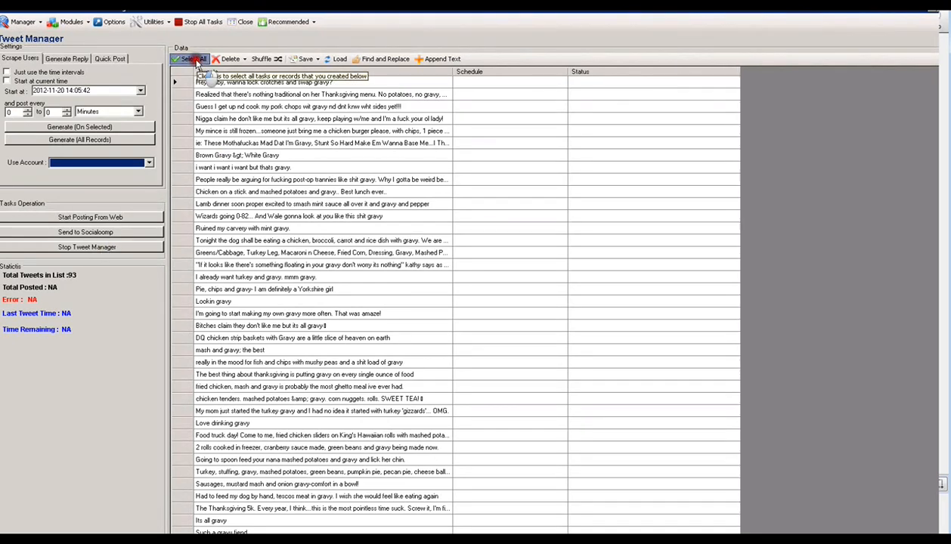
click(68, 60)
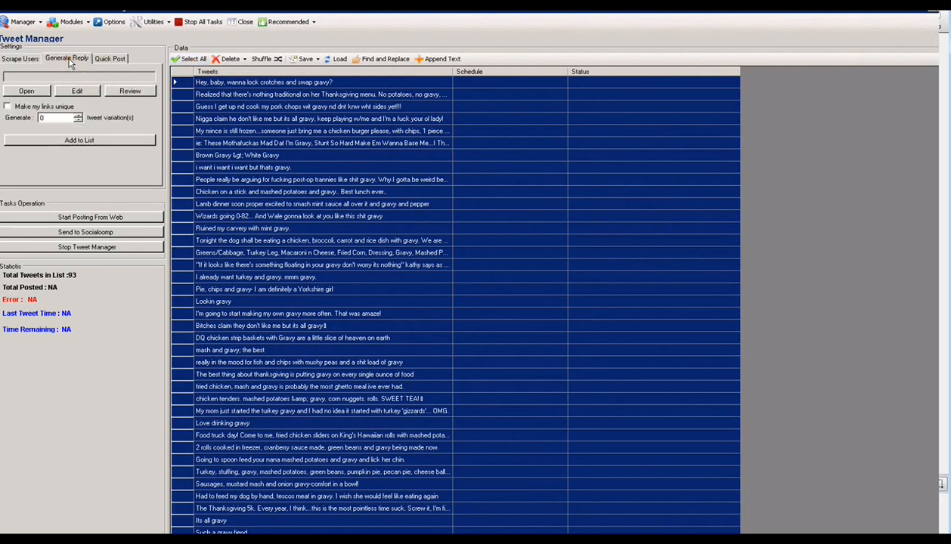
mouse_move(12, 110)
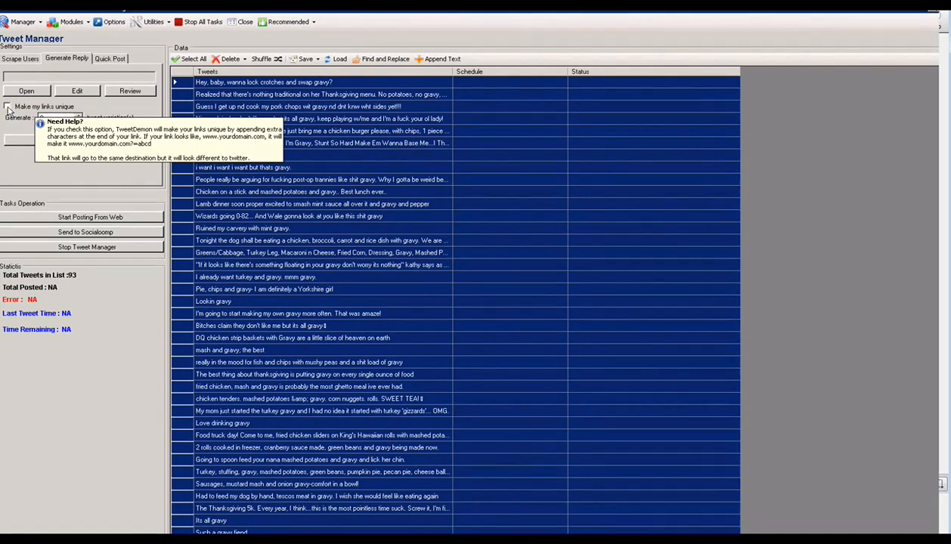
click(8, 107)
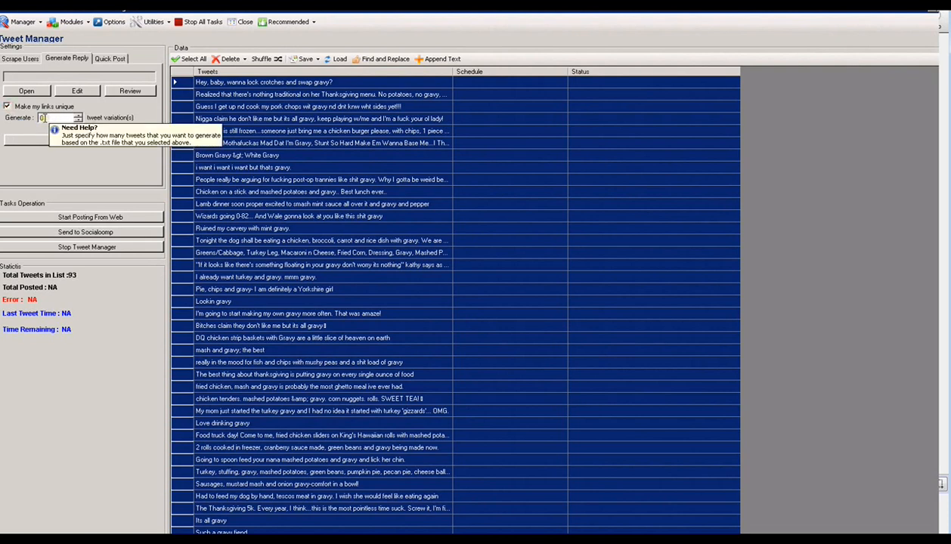
click(29, 59)
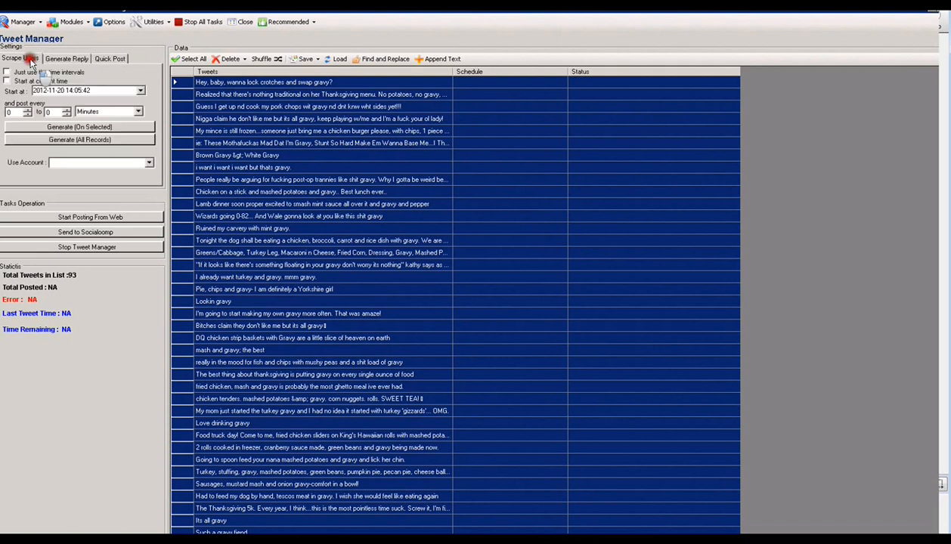
click(108, 58)
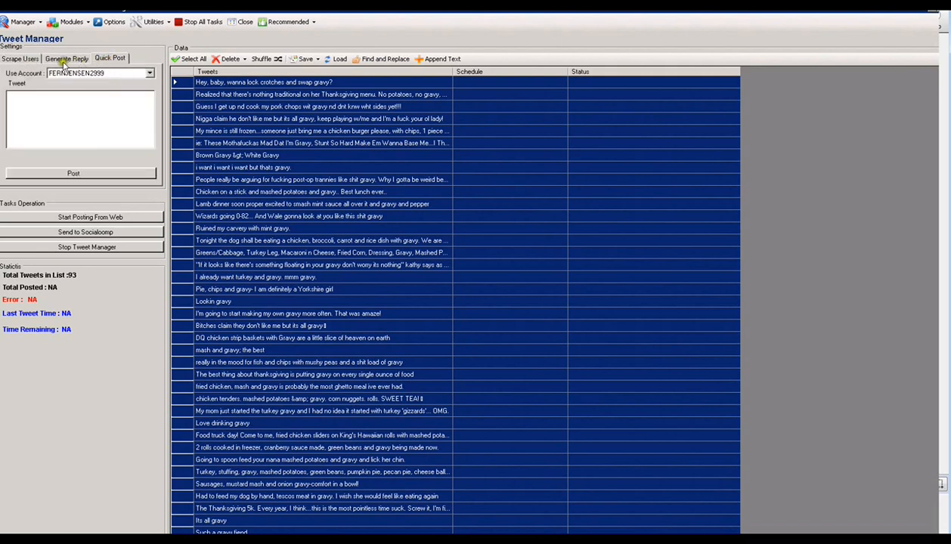
click(25, 60)
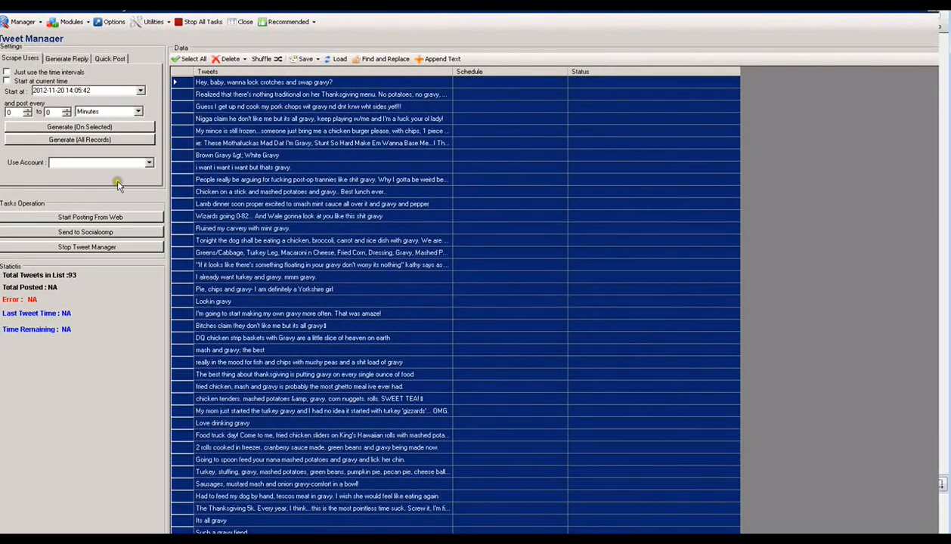
Shuffle the tweet list twice and delete the tweet that begins "People really be arguing".
click(265, 59)
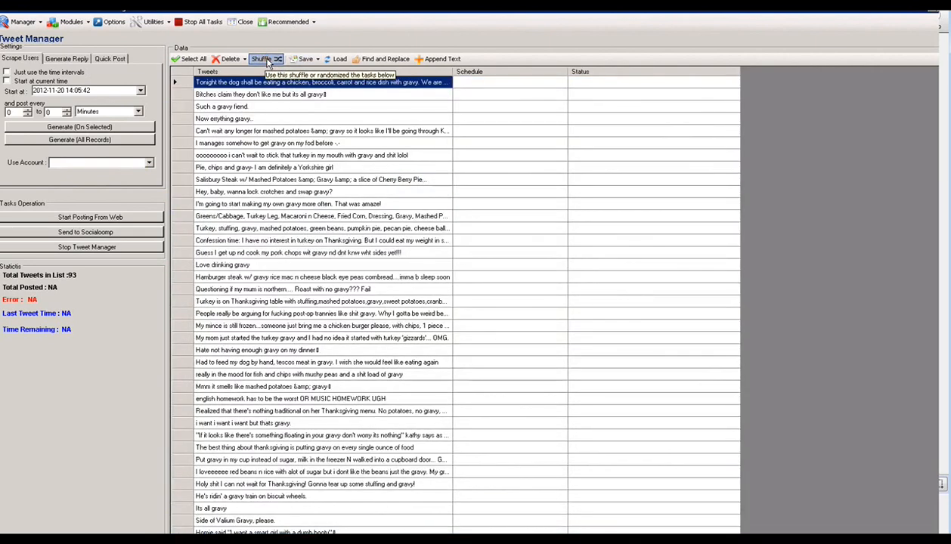
click(261, 59)
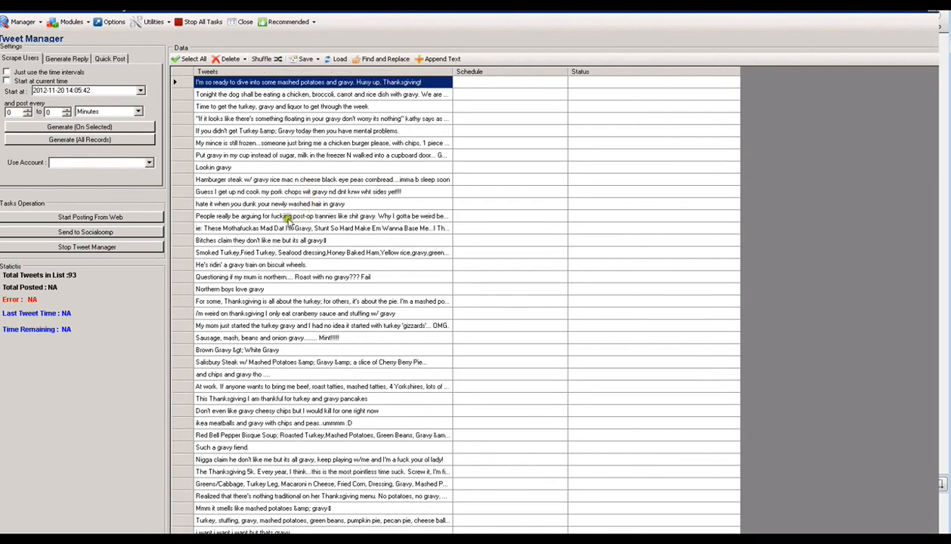
click(183, 216)
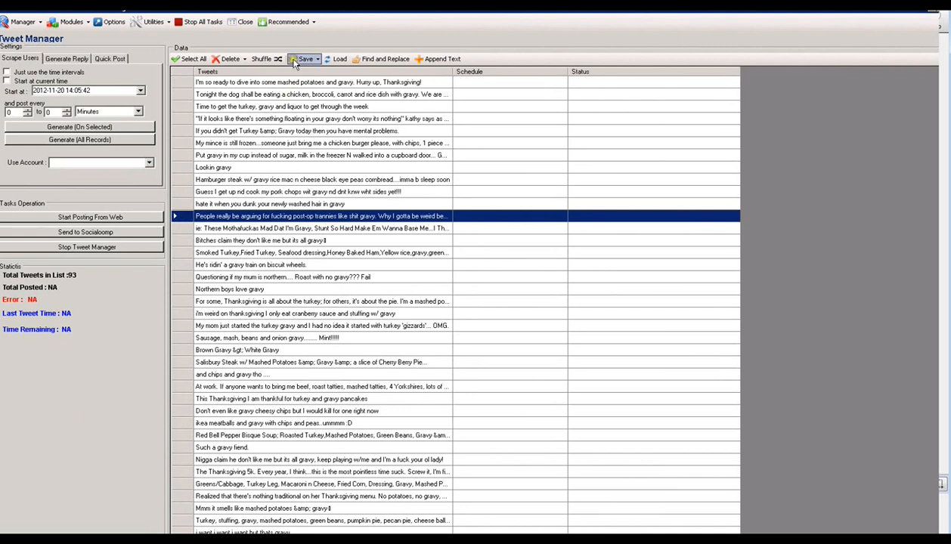
click(244, 61)
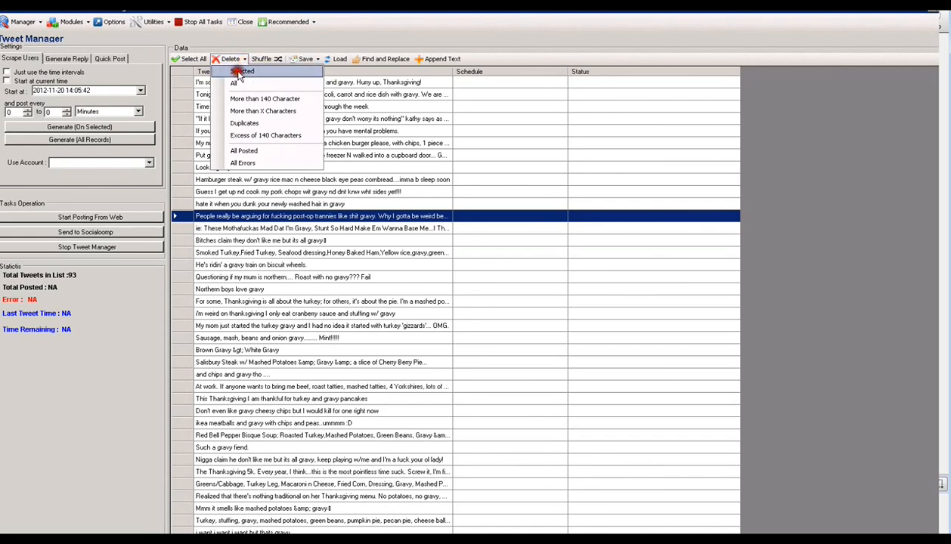
click(235, 71)
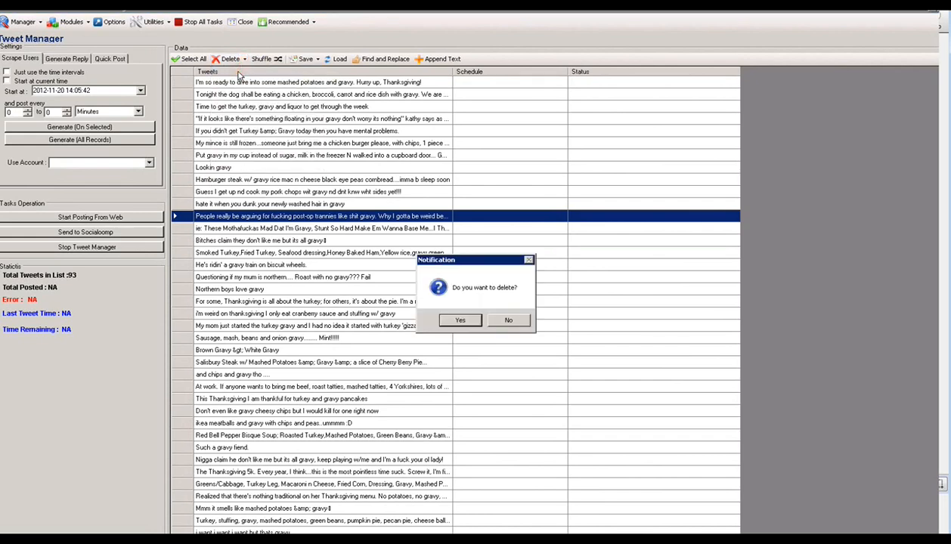
click(454, 320)
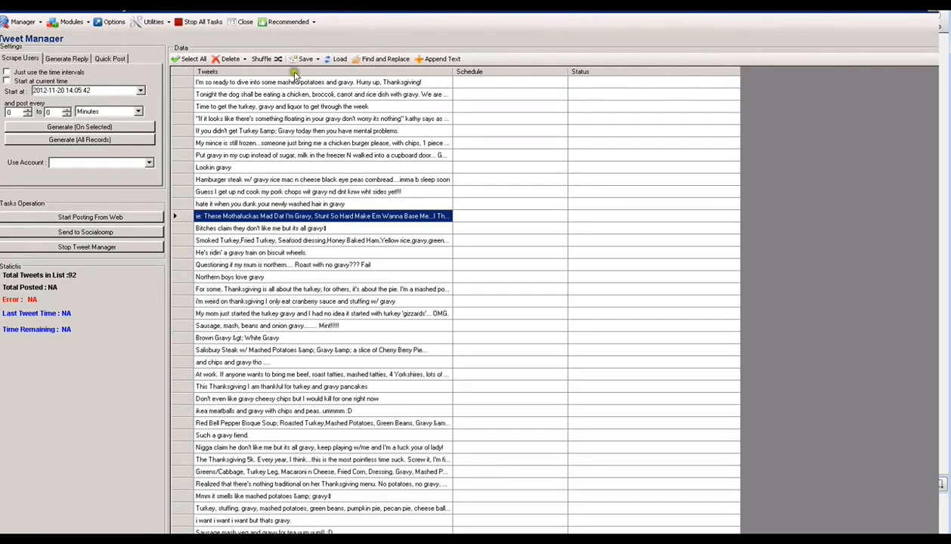
Delete all tweets with more than 85 characters from the list.
click(188, 59)
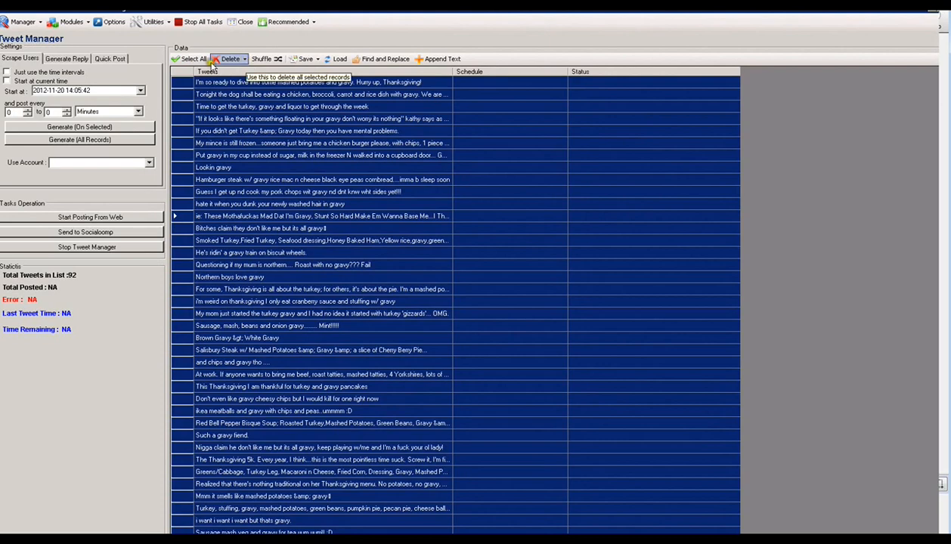
click(183, 81)
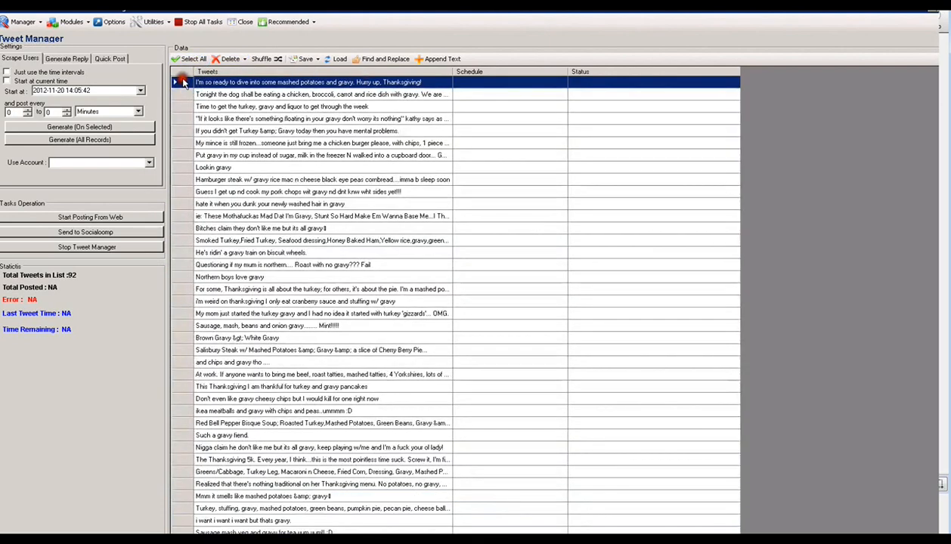
click(243, 59)
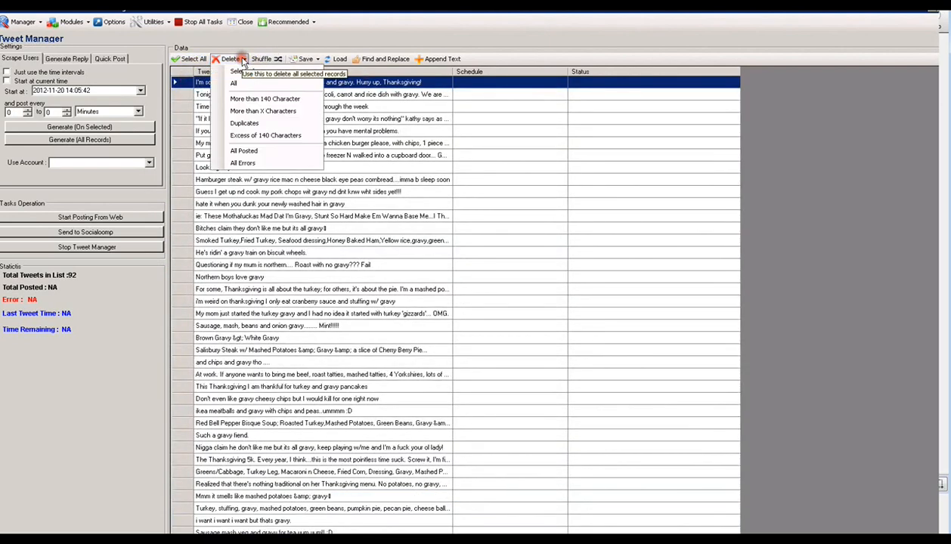
click(264, 113)
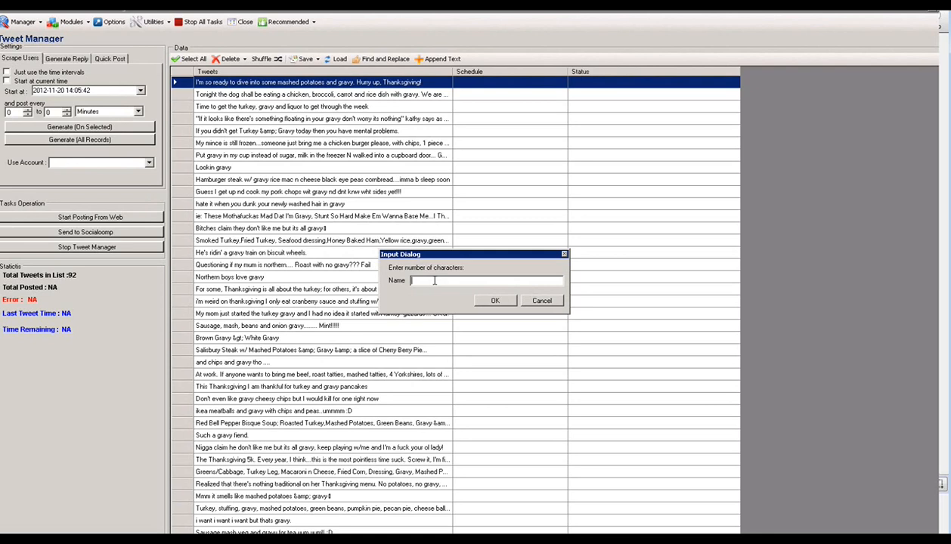
text(85)
click(495, 301)
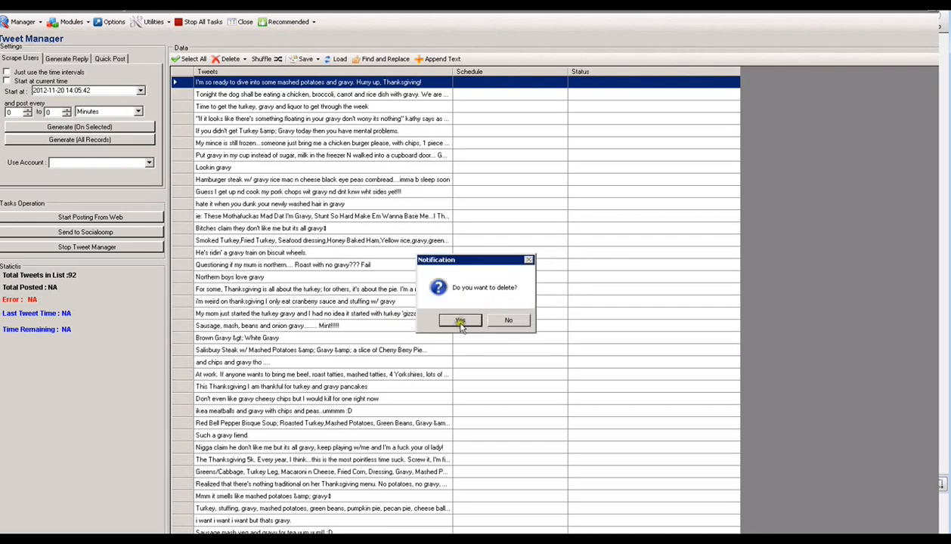
click(460, 322)
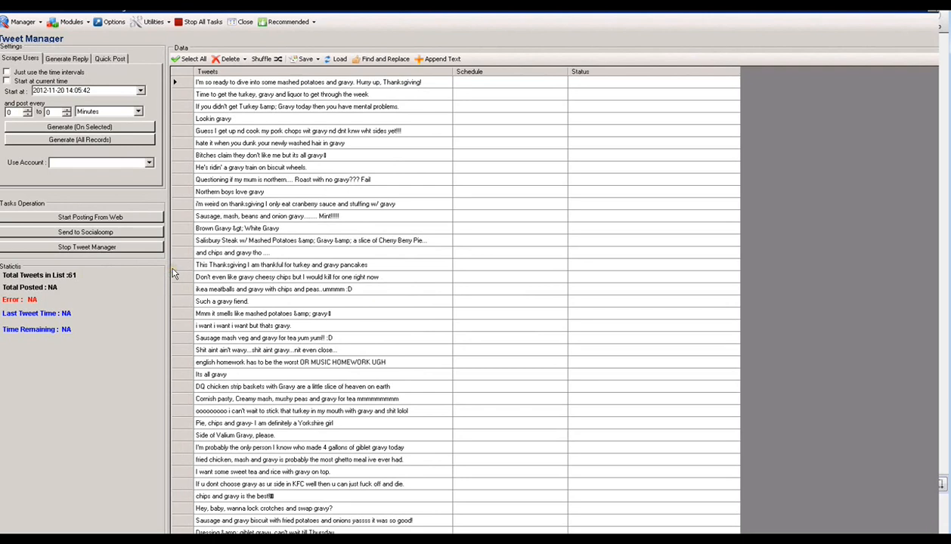
Enter "click here -" as the text to append to the tweets.
click(448, 59)
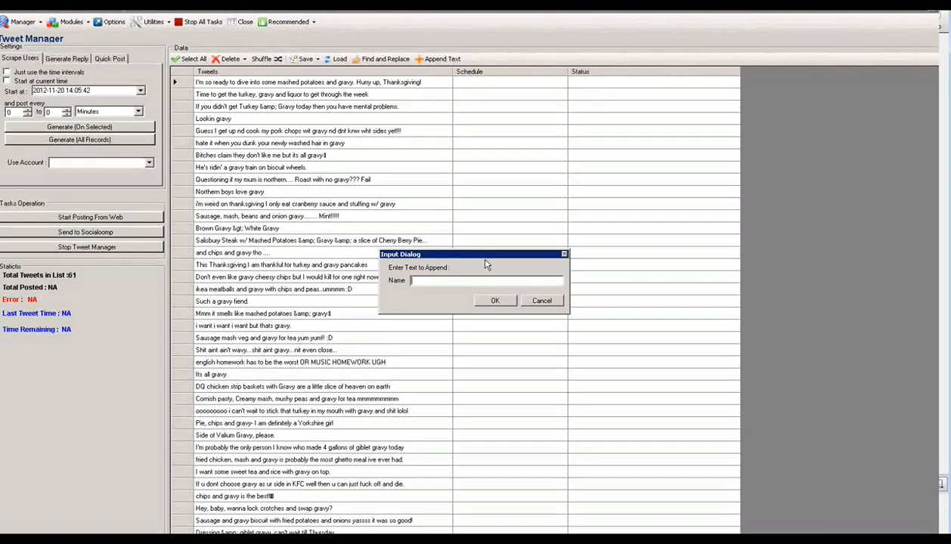
text(click here -)
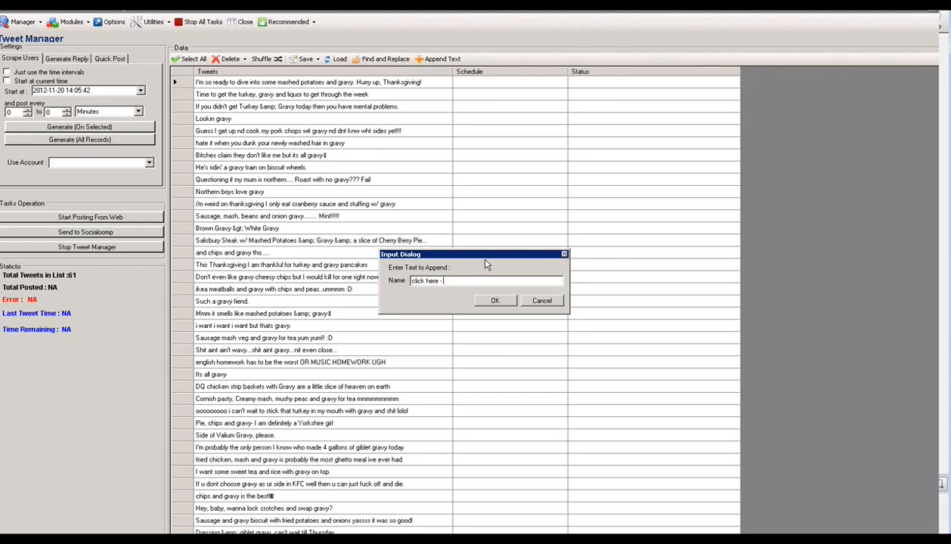